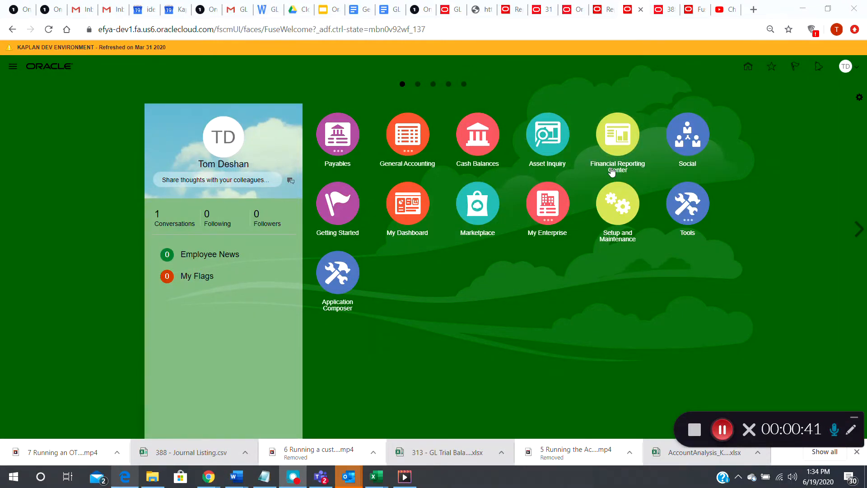
- Open the Financial Reporting Center and search all reports for "214 - Income Statement Report"
left_click(613, 171)
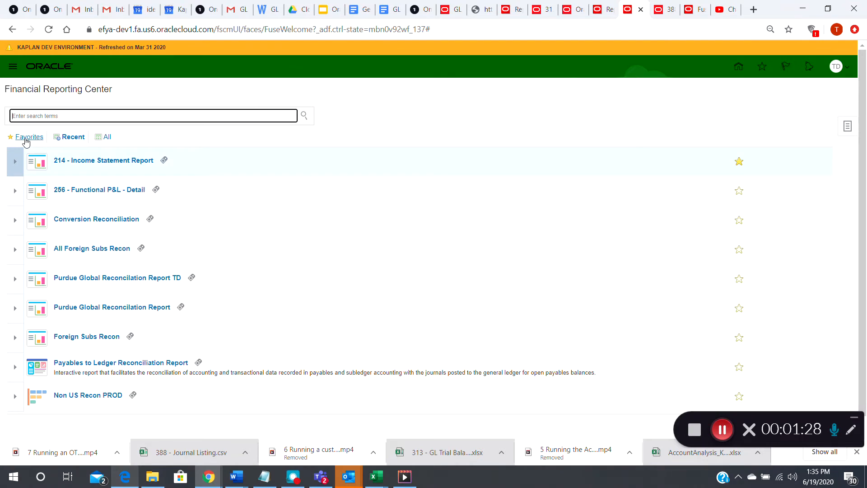
left_click(108, 138)
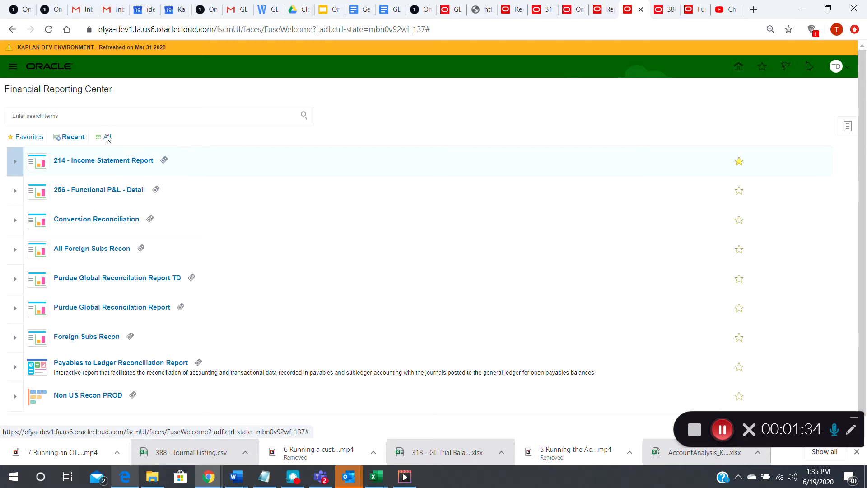
left_click(101, 117)
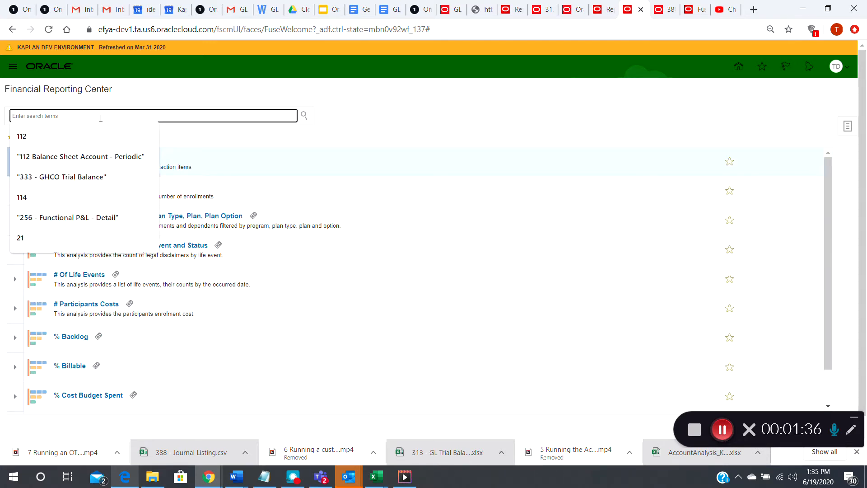
type("21")
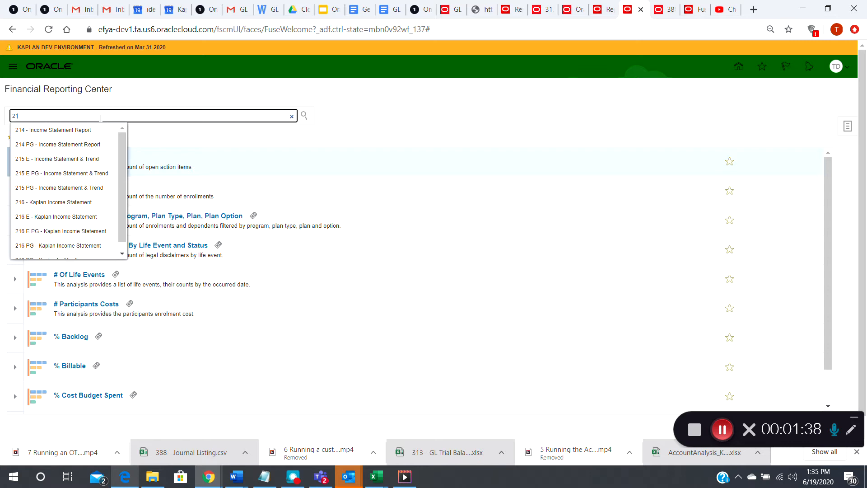
left_click(55, 131)
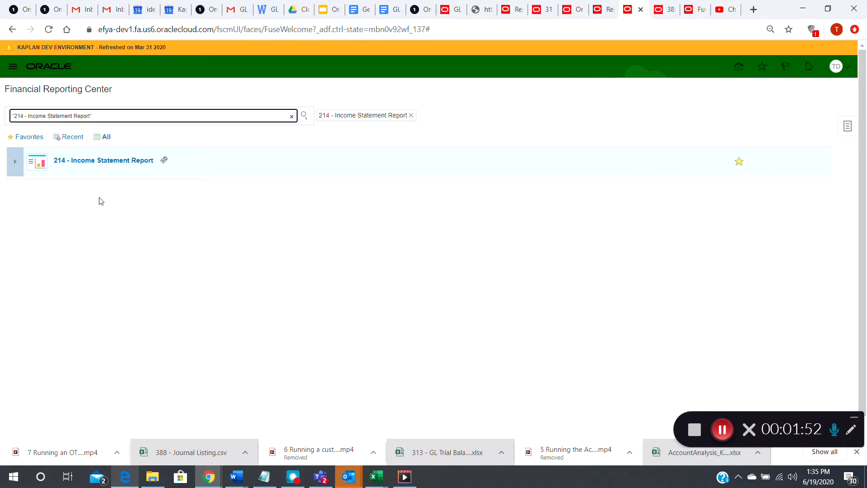
- Remove 214 - Income Statement Report from the favorites, then open the report and enlarge its point-of-view window
left_click(739, 164)
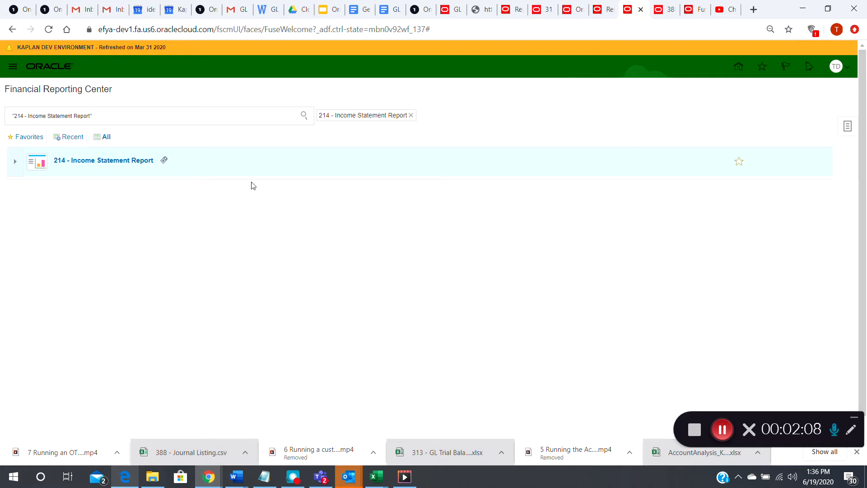
left_click(98, 160)
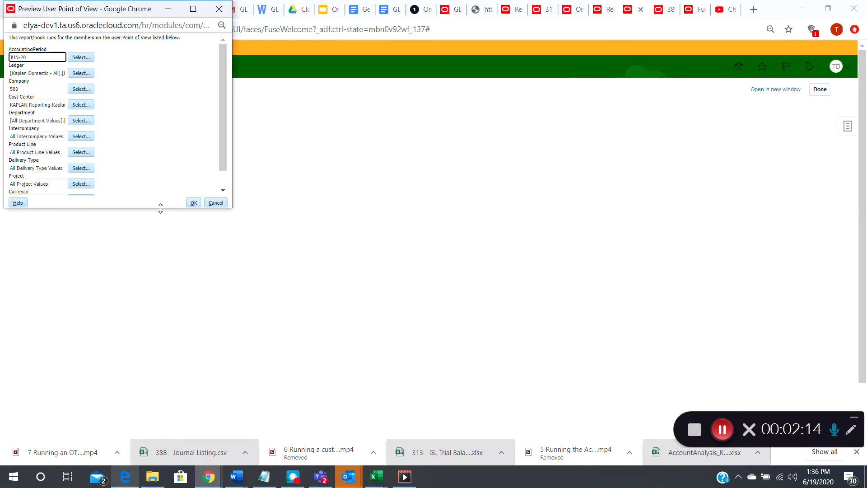
left_click_drag(230, 209, 316, 286)
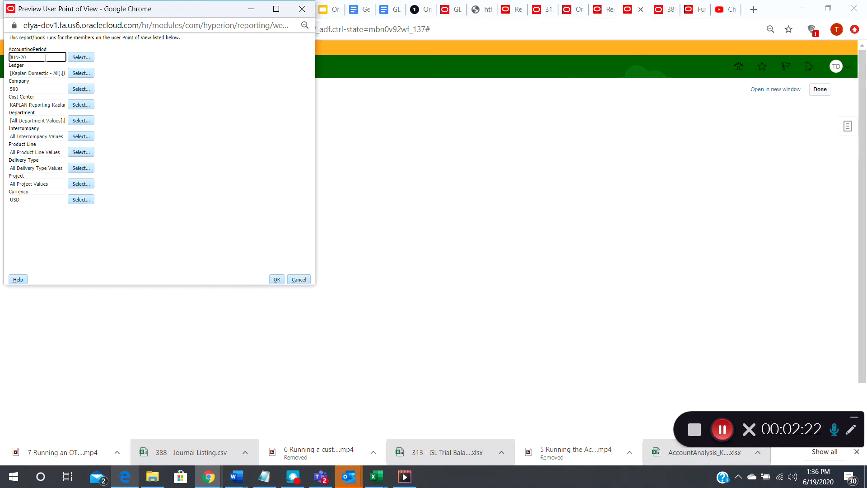
- Choose JUN-20 under Qtr2-20 of 2020 as the report's accounting period
left_click(81, 57)
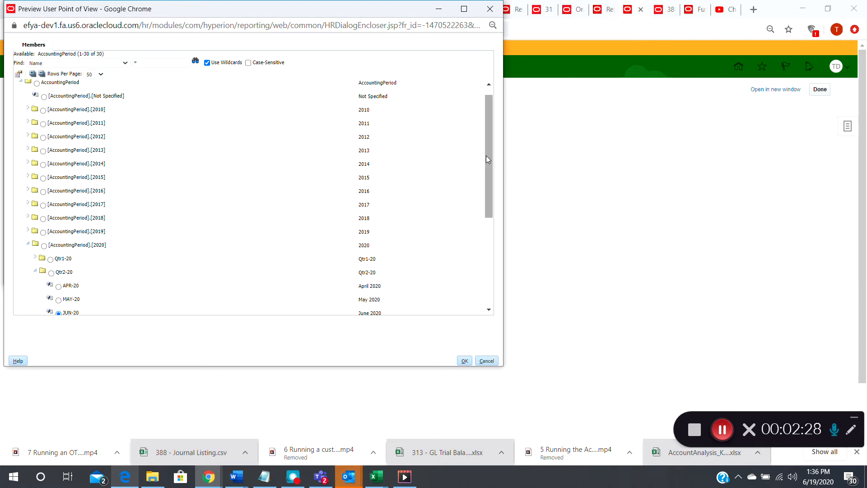
left_click_drag(487, 156, 493, 194)
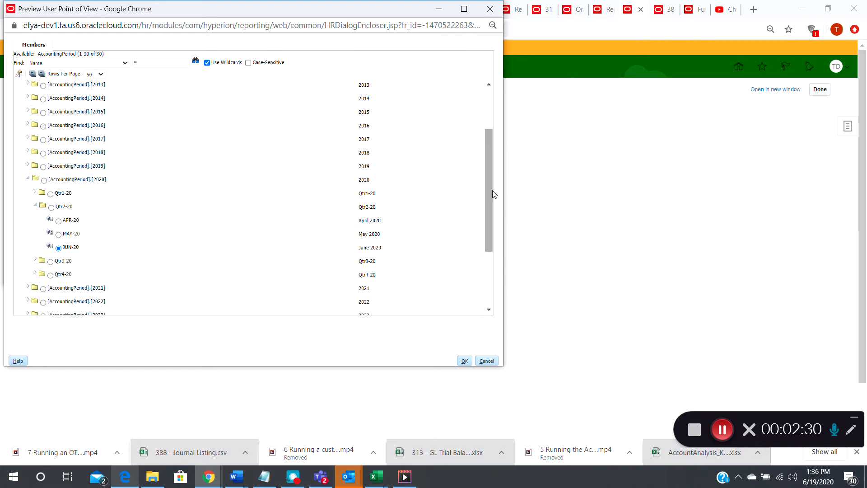
left_click(60, 235)
left_click(59, 248)
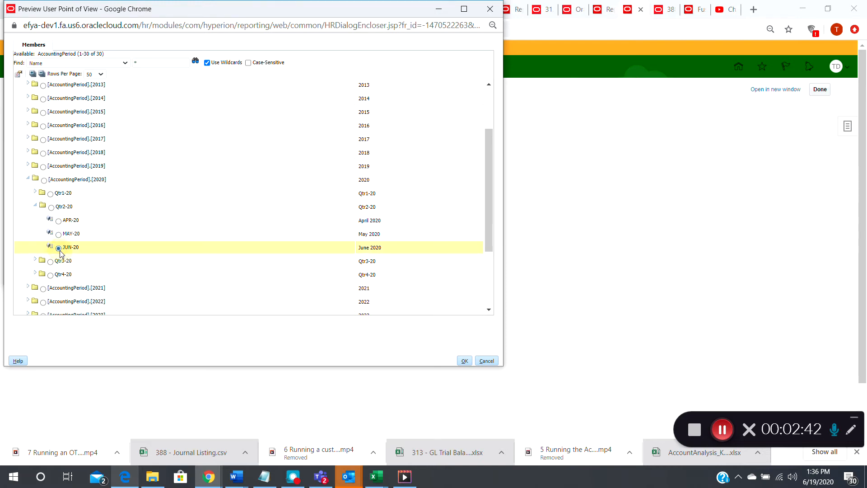
left_click(35, 192)
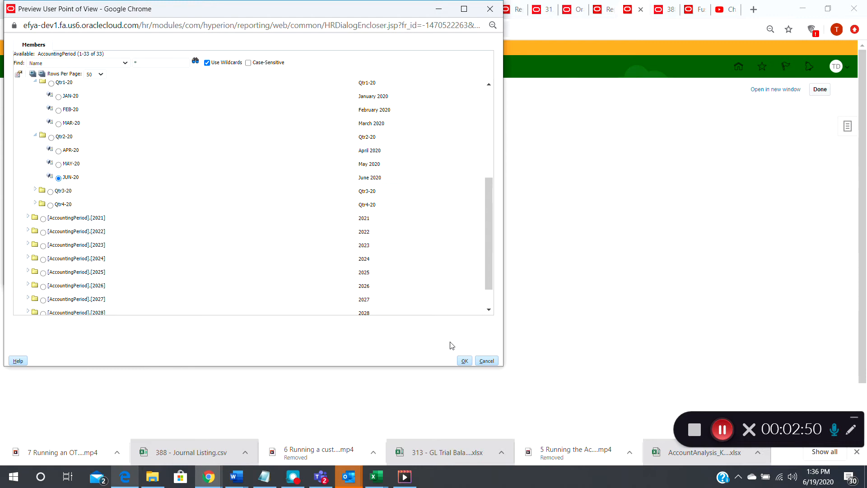
left_click(465, 361)
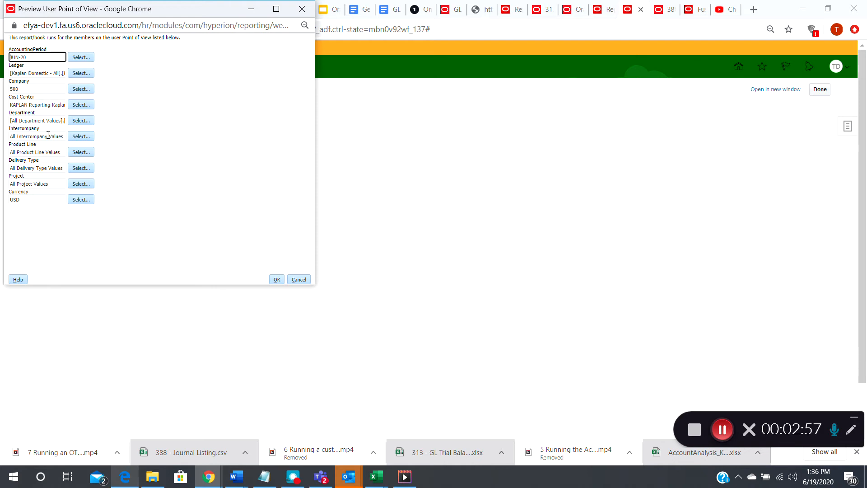
- Choose the KUSD ledger under Kaplan Domestic - All as the report's ledger
left_click(78, 74)
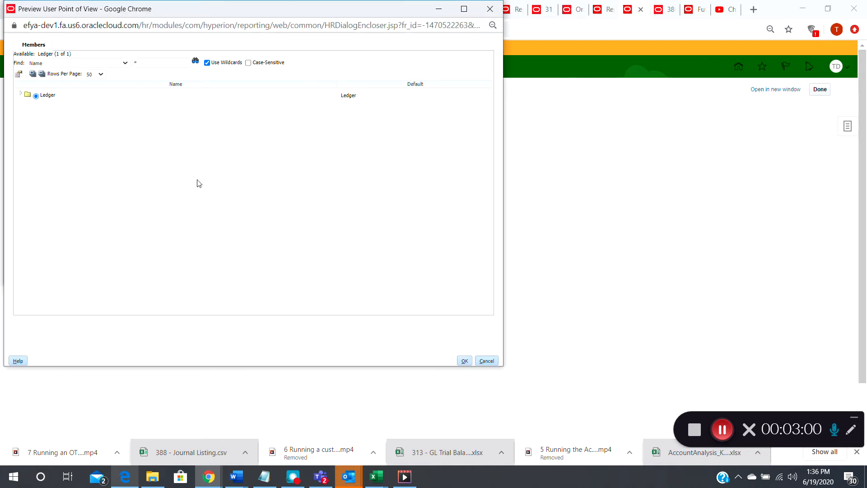
left_click(21, 96)
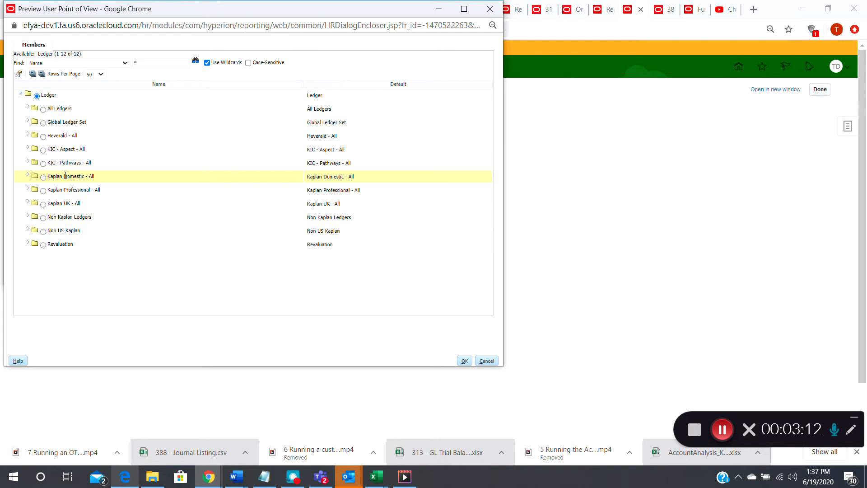
left_click(29, 176)
left_click(138, 241)
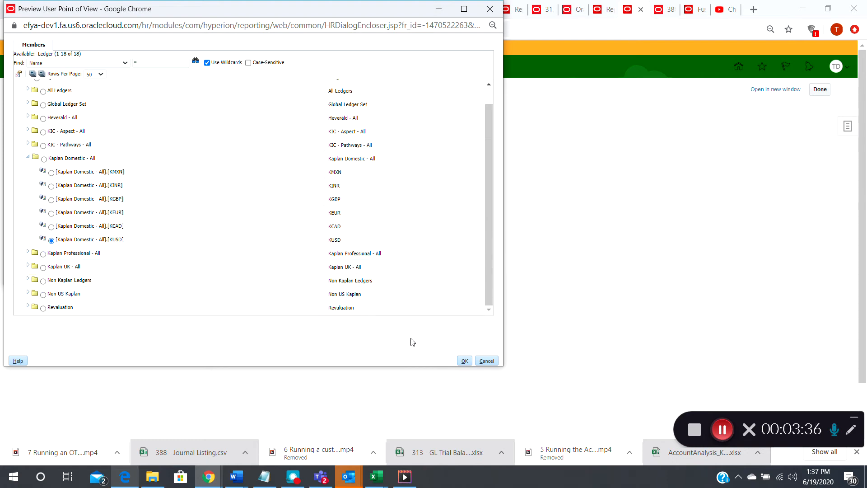
left_click(464, 360)
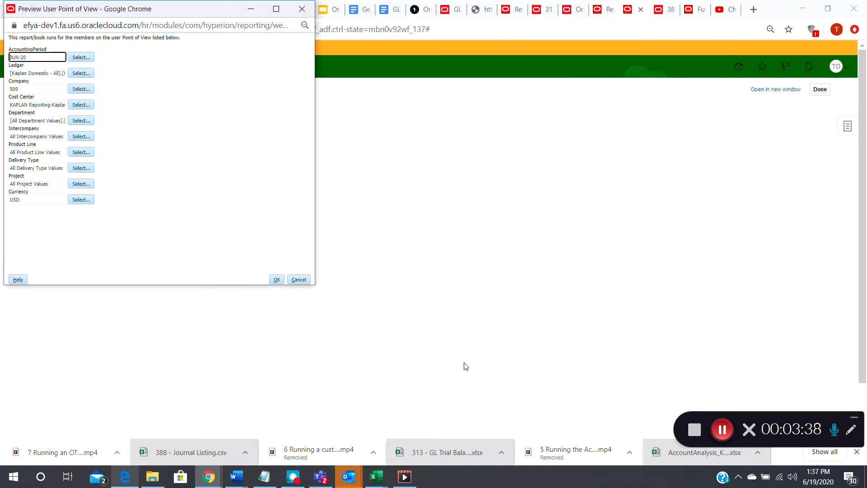
- Confirm company 500-Kaplan Test Prep from the Company KAPLAN Current hierarchy as the report's company
left_click(57, 90)
left_click(80, 90)
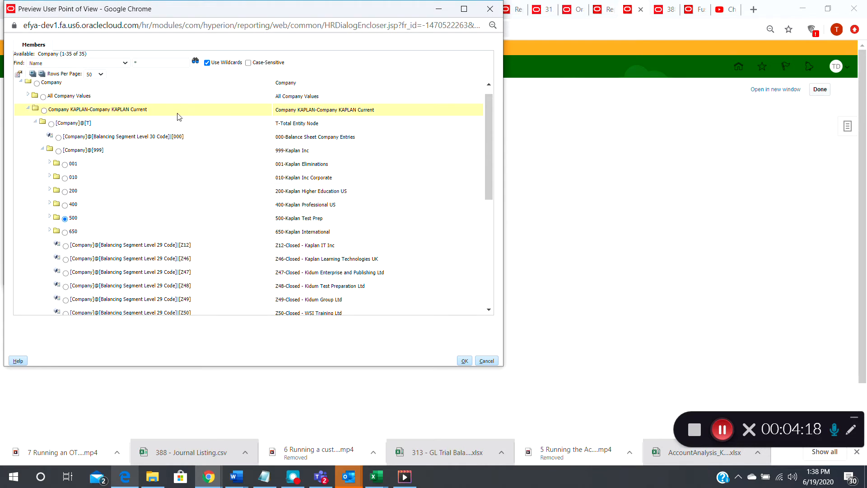
left_click(30, 109)
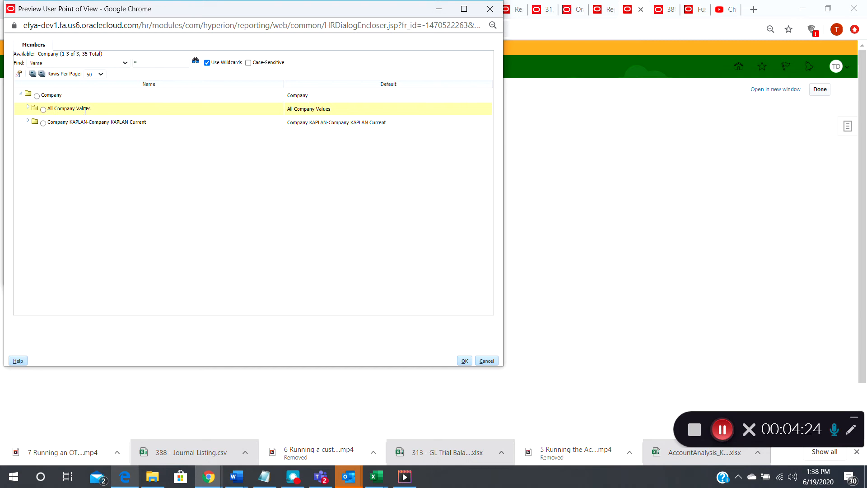
left_click(28, 122)
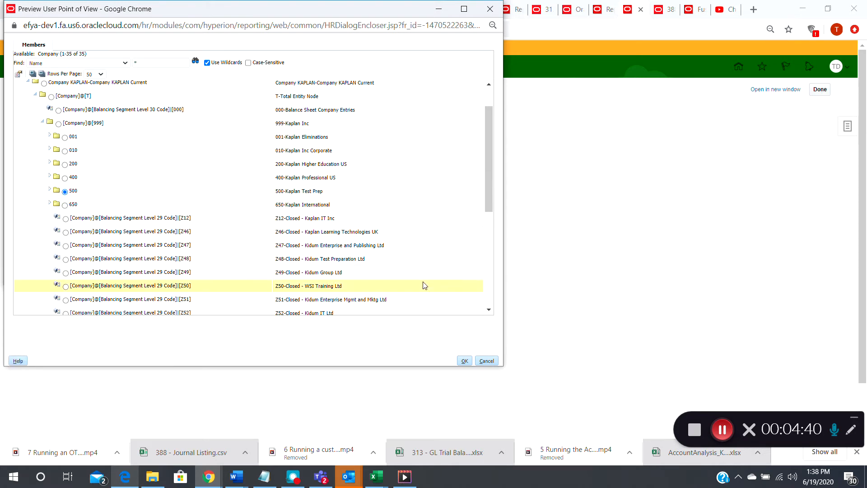
left_click(465, 361)
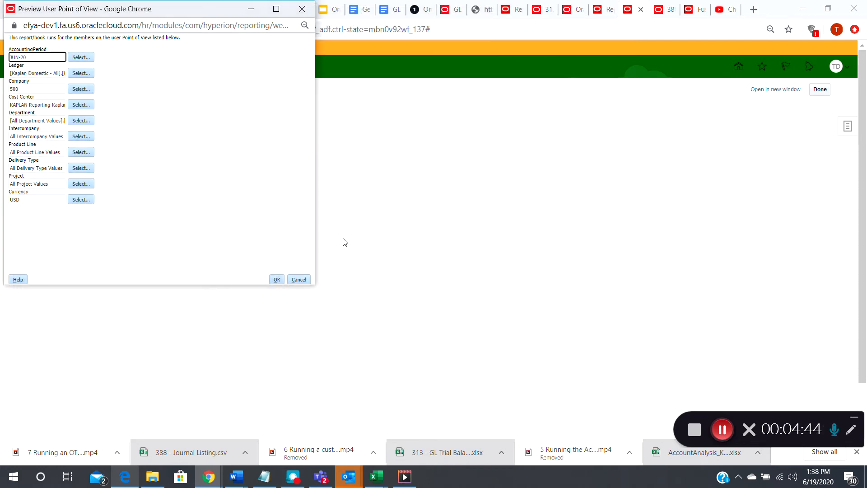
- Confirm KAPLAN Reporting-Kaplan Reporting Current as the cost center and run the report with the chosen point of view
left_click(46, 105)
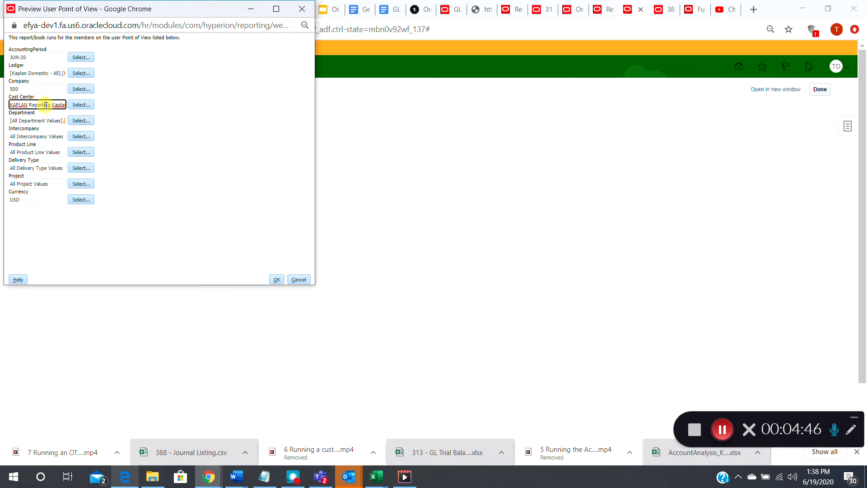
left_click(82, 105)
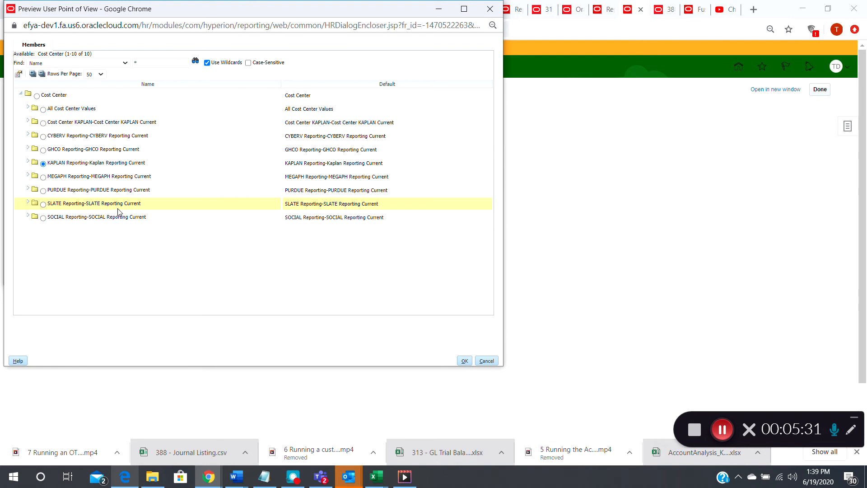
left_click(464, 360)
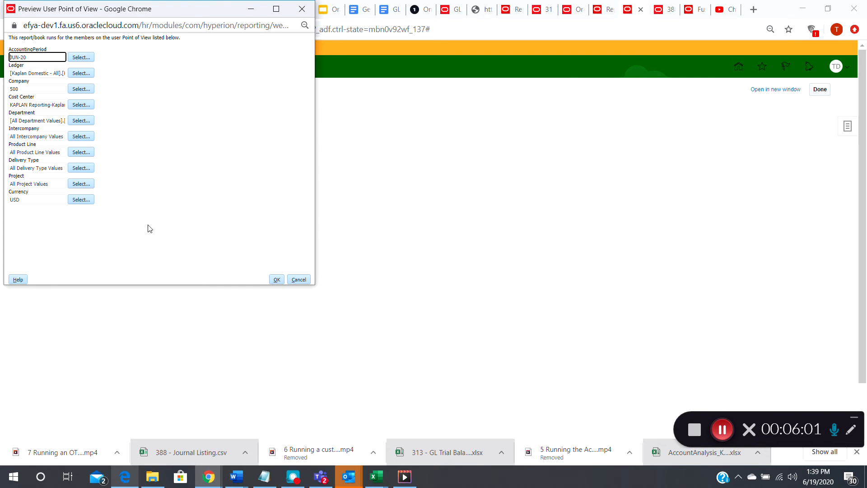
left_click(276, 280)
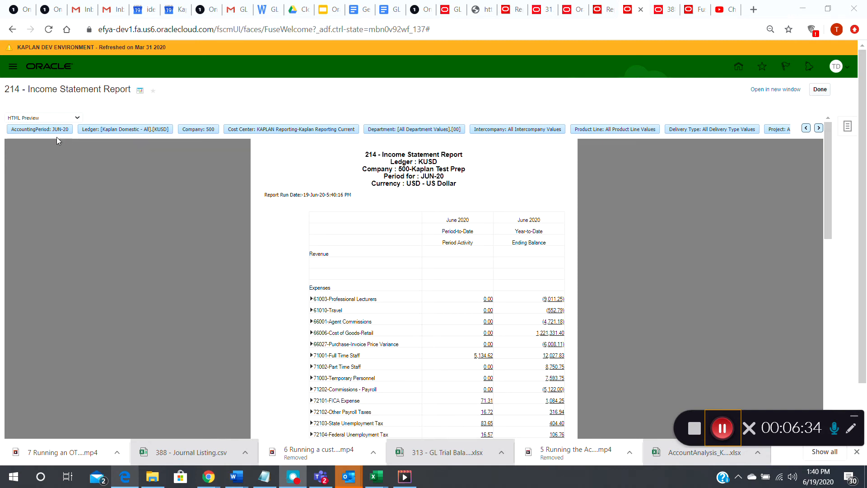
- Review the generated report's point-of-view selections, including the accounting period members, and its available preview and export options
left_click(40, 129)
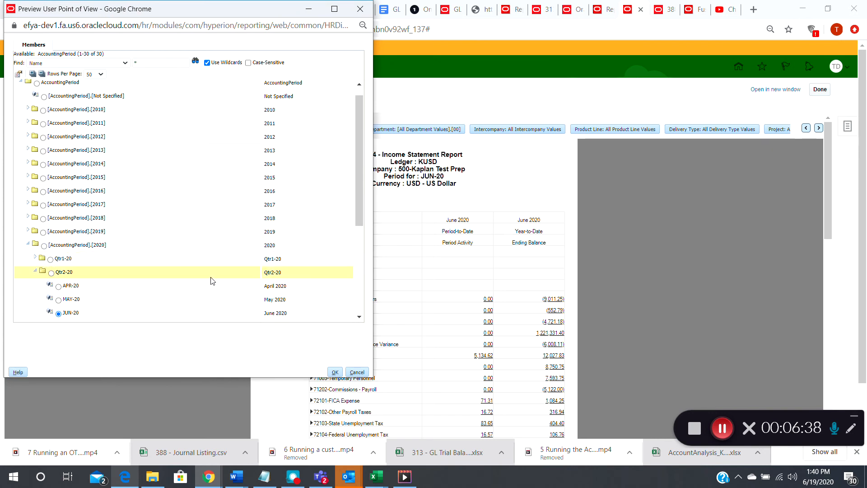
left_click(357, 372)
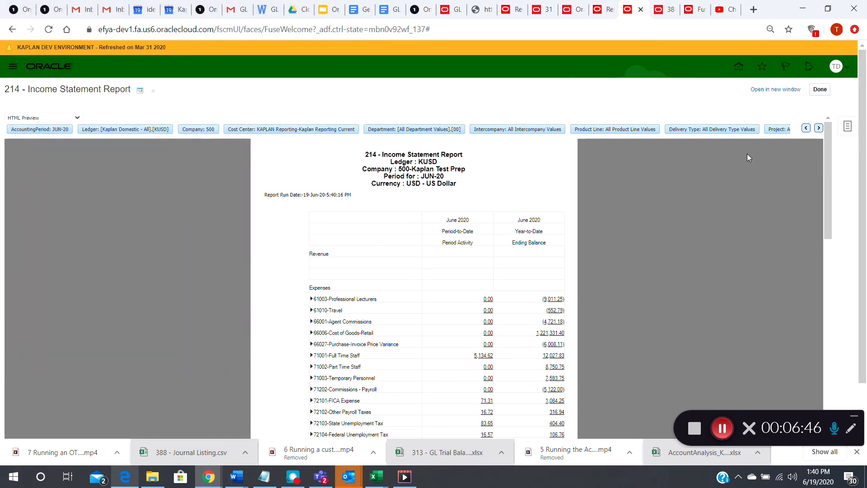
left_click(819, 129)
left_click(821, 129)
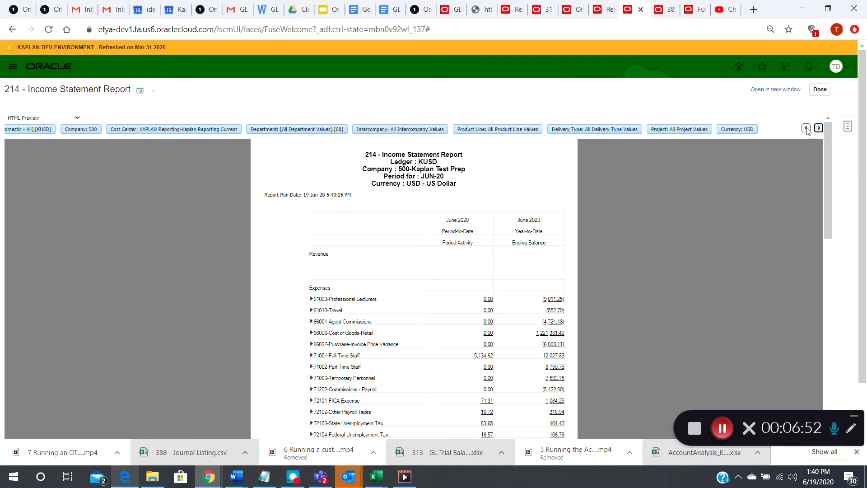
left_click(806, 129)
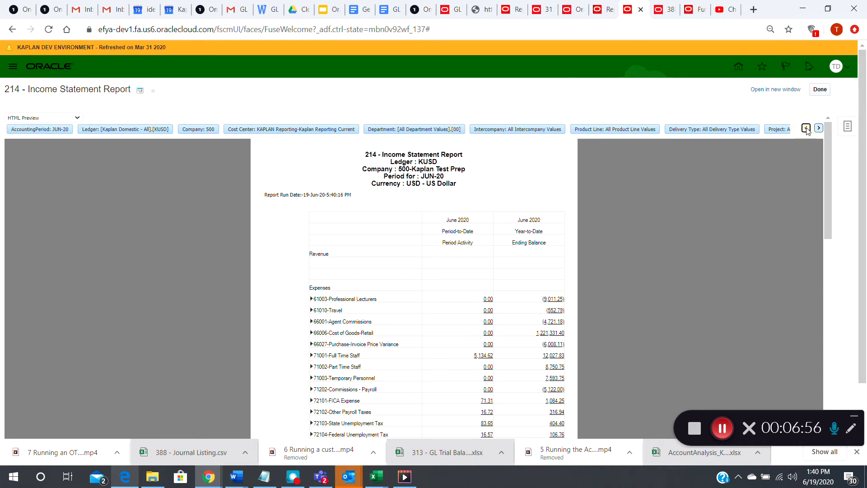
left_click(78, 118)
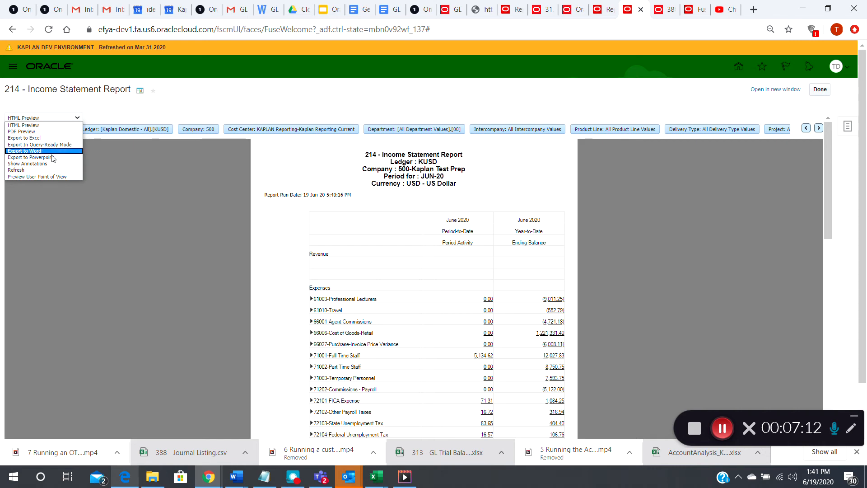
left_click(111, 239)
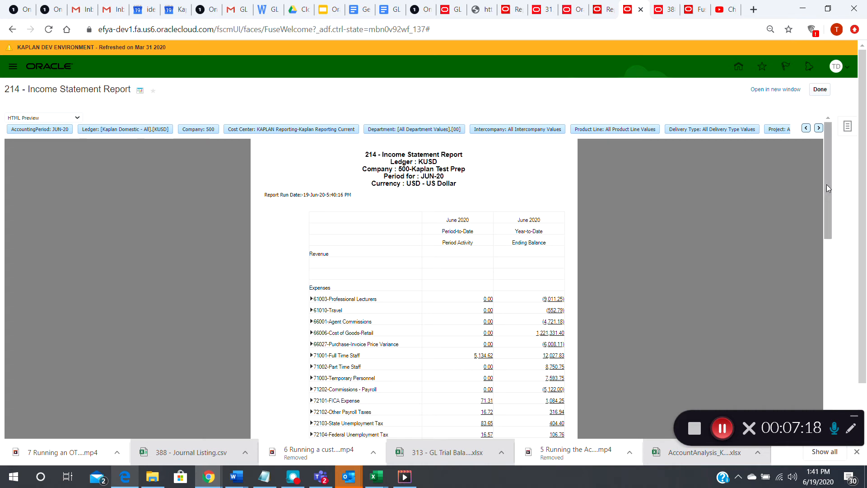
- Drill from the June 2020 period activity of 76111-Office Supplies to its detail balances and view the search results
left_click_drag(826, 184, 836, 290)
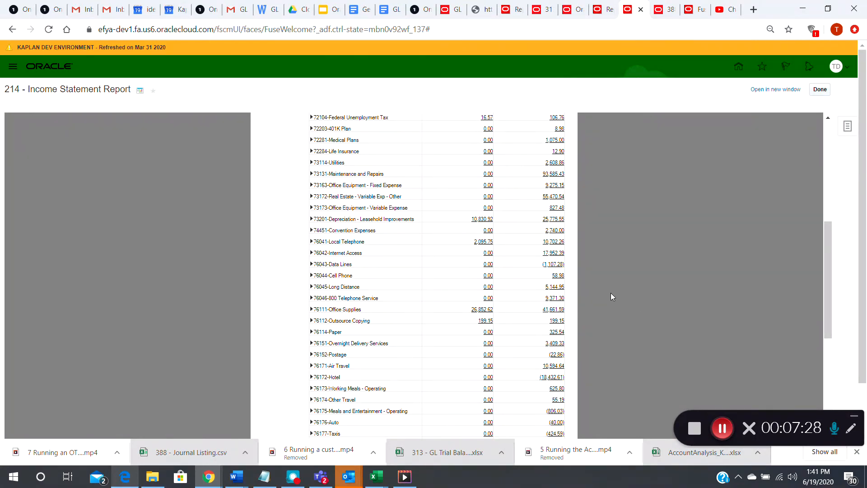
left_click(481, 312)
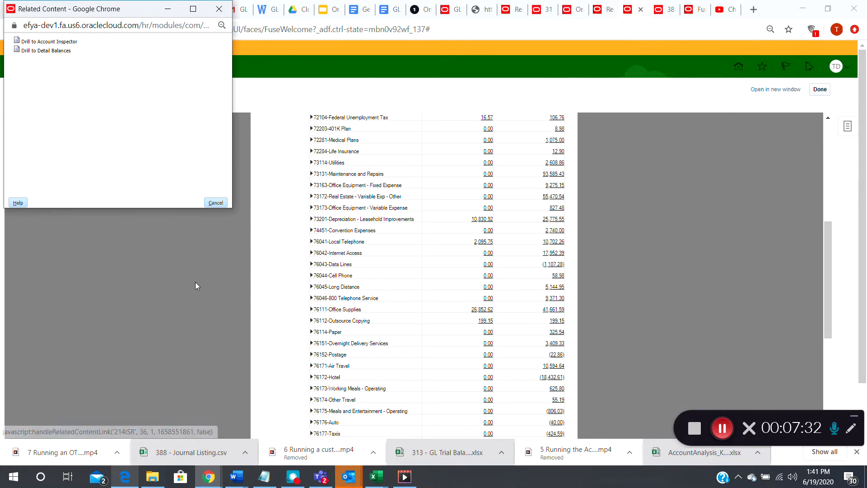
left_click(44, 51)
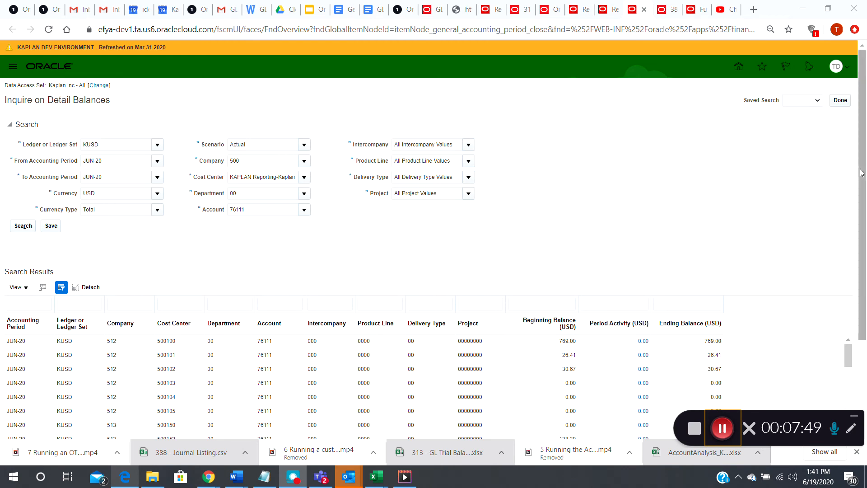
left_click_drag(863, 177, 865, 242)
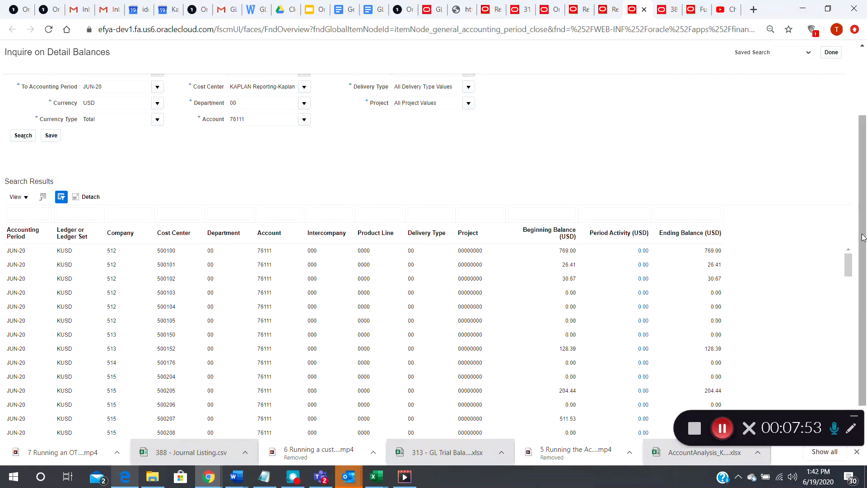
- Drill from the period activity of company 515, cost center 500648 to its journal lines and open the JUN-20 Purchase Invoices journal
left_click_drag(864, 238, 849, 256)
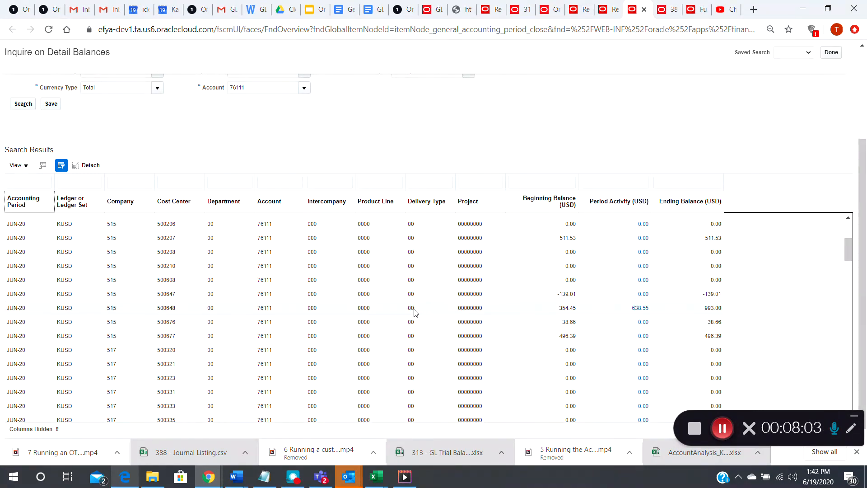
left_click(640, 309)
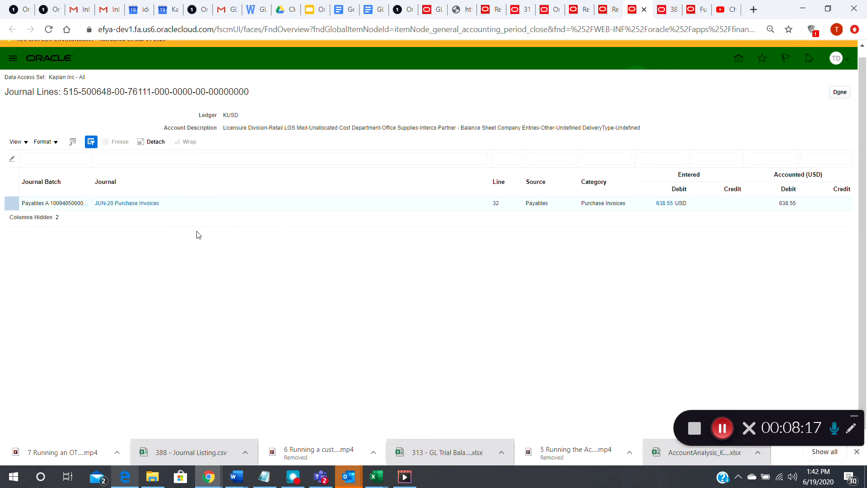
left_click(132, 204)
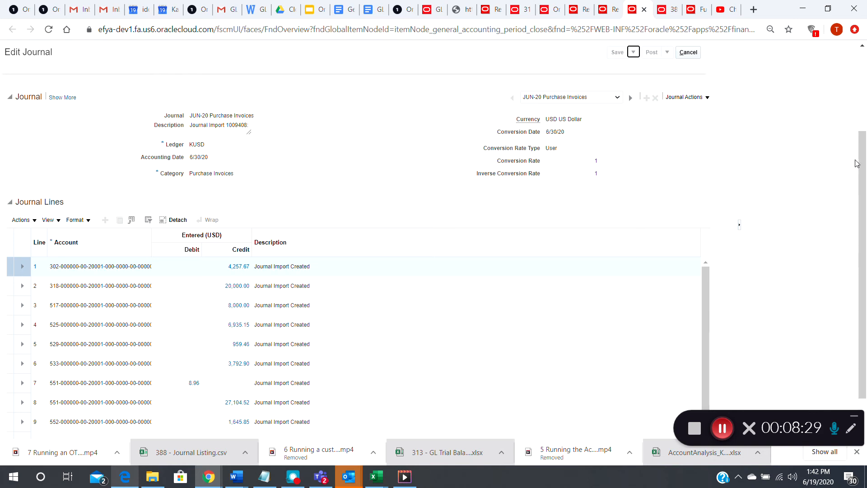
- Drill from the debit amount of journal line 13 in the JUN-20 Purchase Invoices journal to its subledger journal lines
left_click_drag(863, 169, 863, 201)
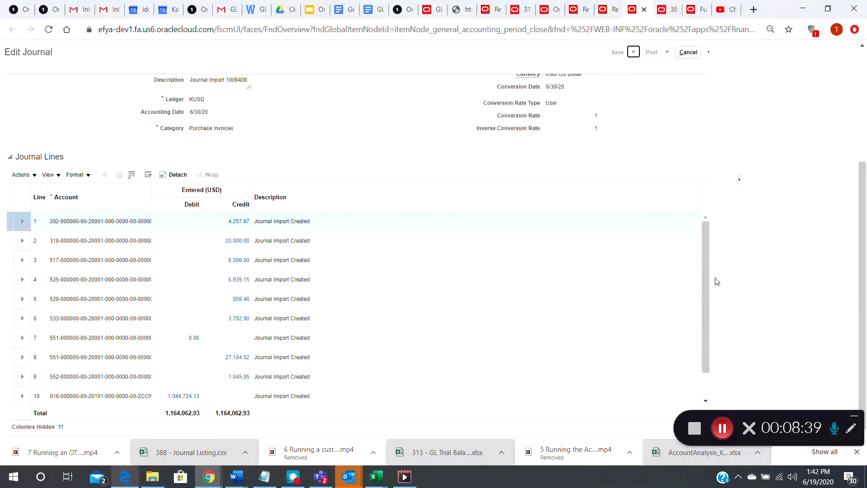
mouse_move(707, 278)
left_mouse_down()
mouse_move(704, 311)
mouse_move(716, 275)
left_mouse_up()
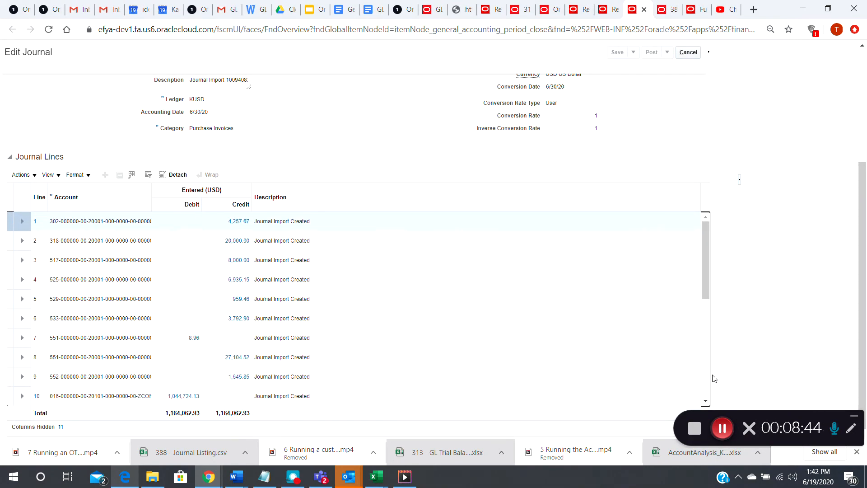
left_click(722, 428)
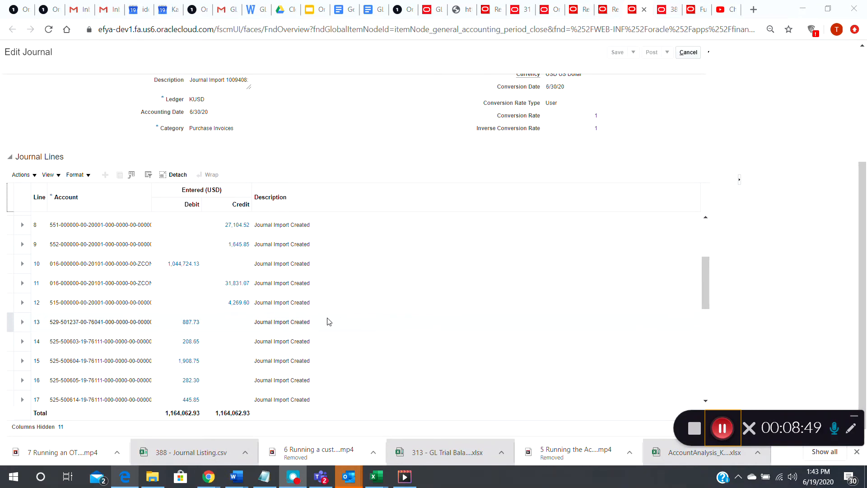
left_click(188, 323)
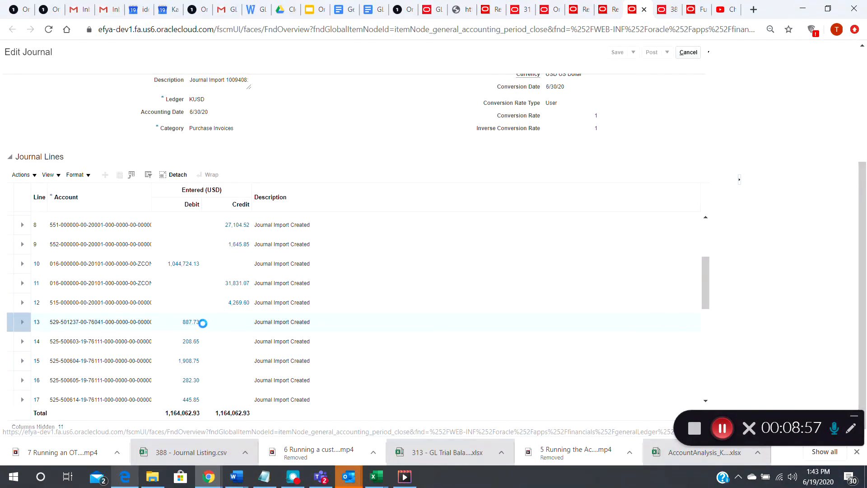
left_click(723, 429)
left_click(723, 430)
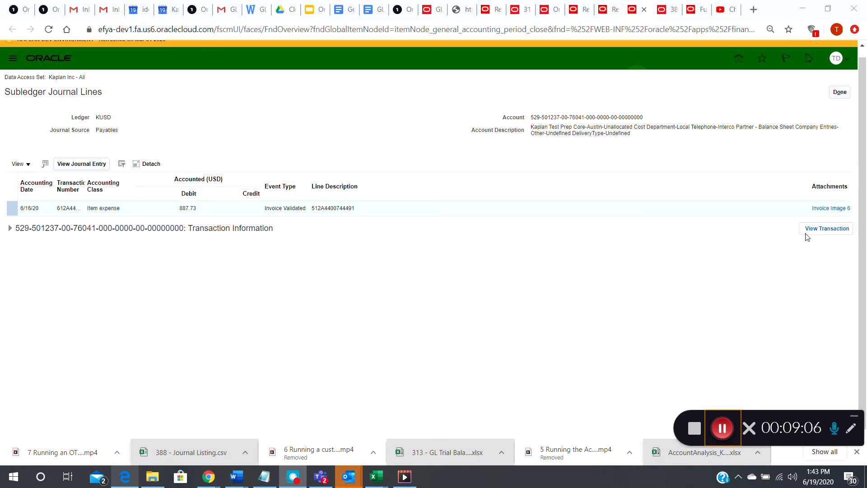
- View the payables transaction behind the subledger line, review the invoice's header, lines and totals, and close the invoice
left_click(826, 229)
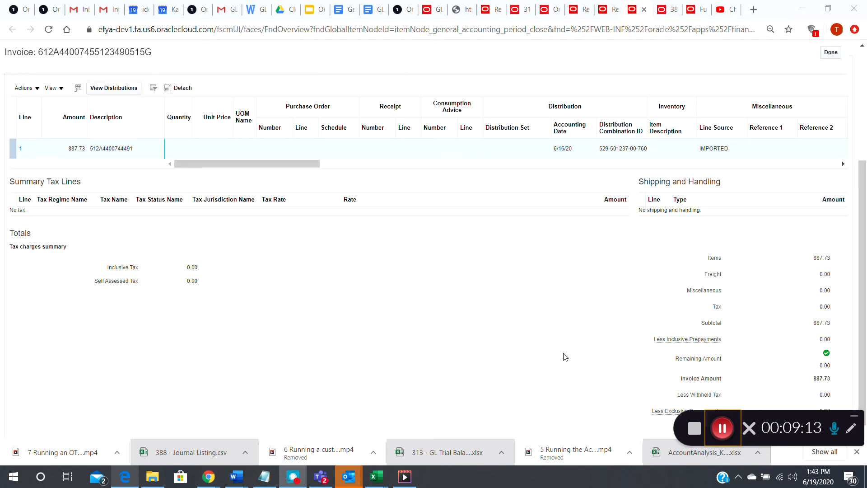
left_click_drag(861, 302, 860, 206)
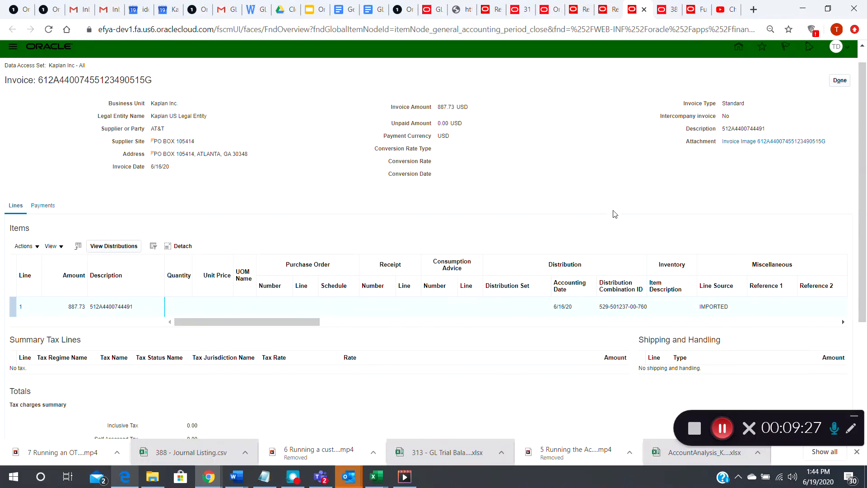
left_click_drag(863, 187, 857, 145)
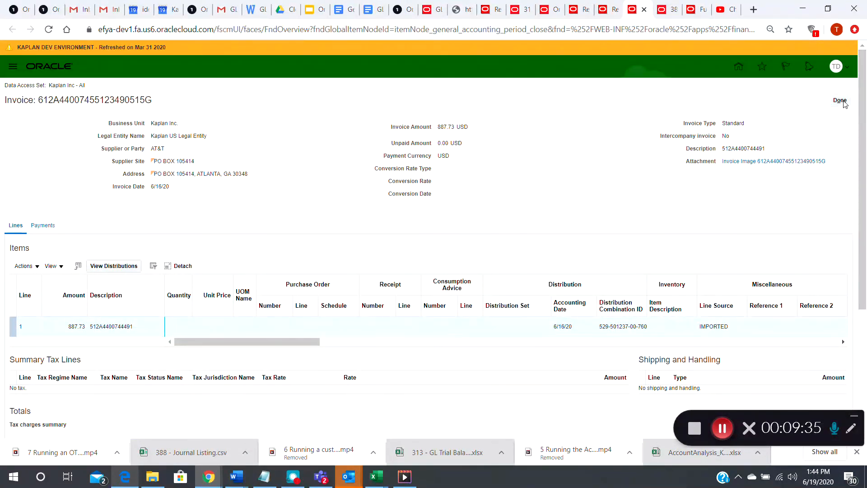
left_click(841, 100)
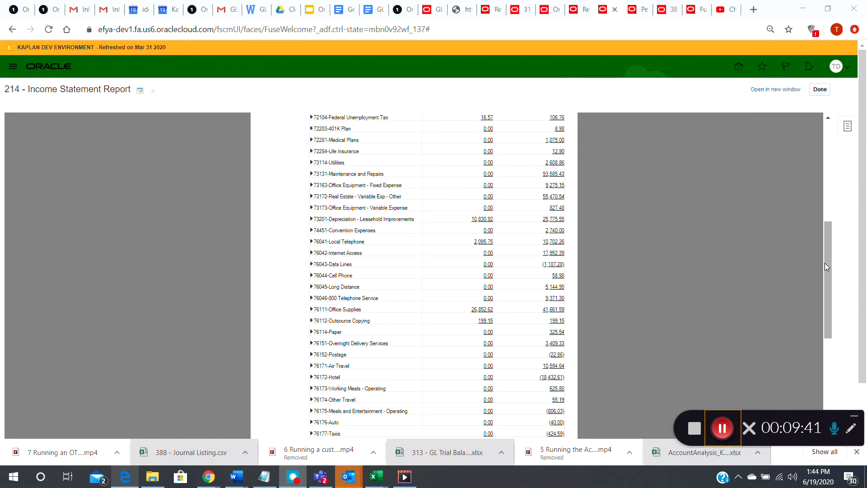
- Export the 214 - Income Statement Report to Excel and enable editing in the exported workbook
left_click_drag(828, 260, 828, 416)
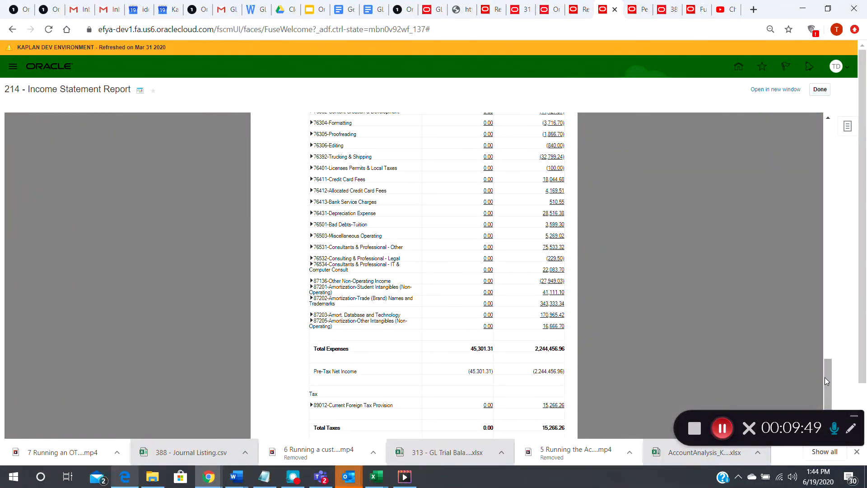
left_click_drag(829, 379, 823, 131)
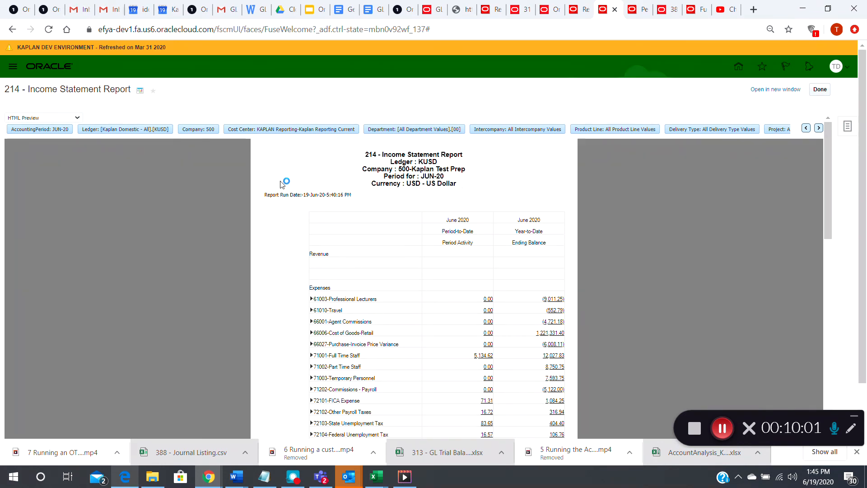
left_click(76, 117)
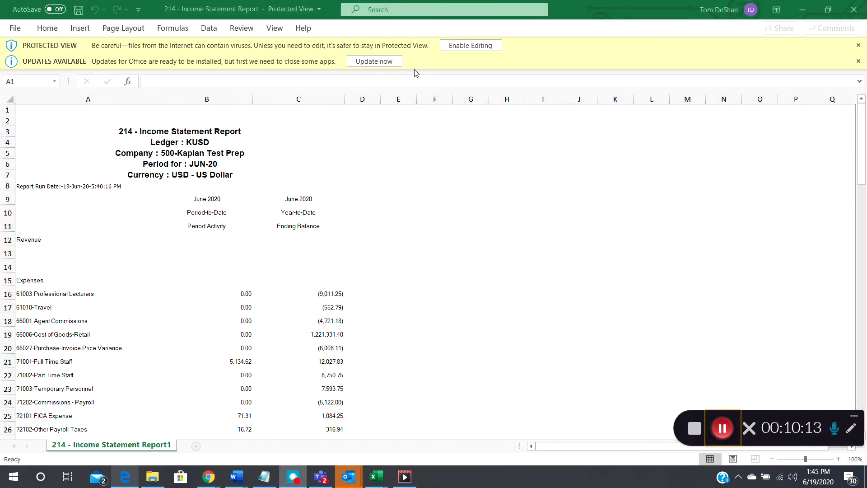
left_click(453, 49)
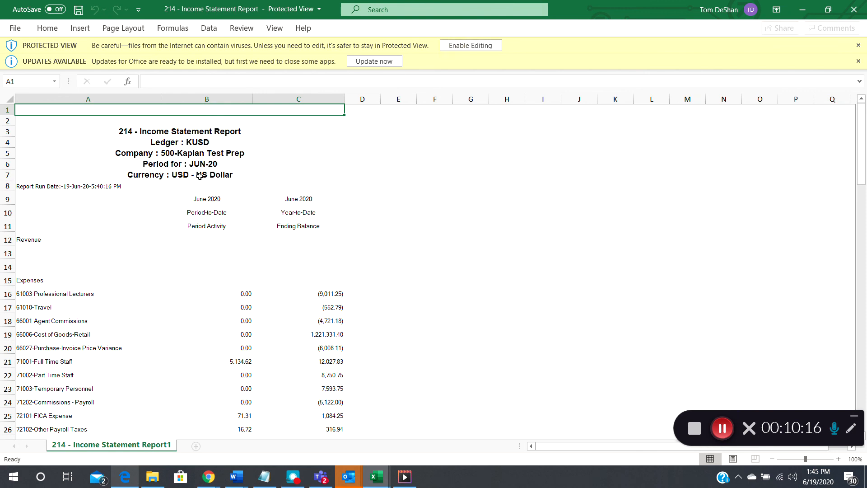
left_click(470, 47)
- Examine the exported income statement in Excel, from its header rows through the expense accounts to the end of the sheet
key("Down")
key("Down")
key("Down")
key("Down")
key("Down")
key("Down")
key("Down")
key("Down")
key("Down")
key("Down")
key("Down")
key("Down")
key("Down")
key("Down")
key("Down")
key("Down")
key("Down")
key("Down")
key("Down")
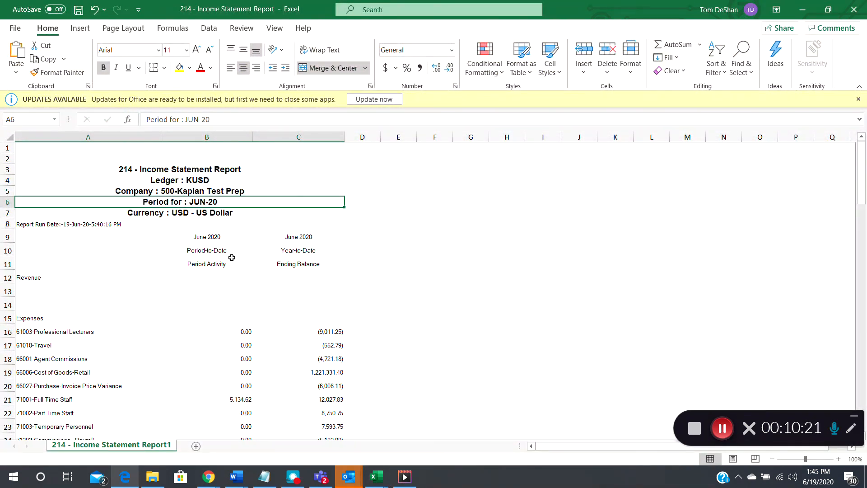
key("Right")
key("Right")
key("Left")
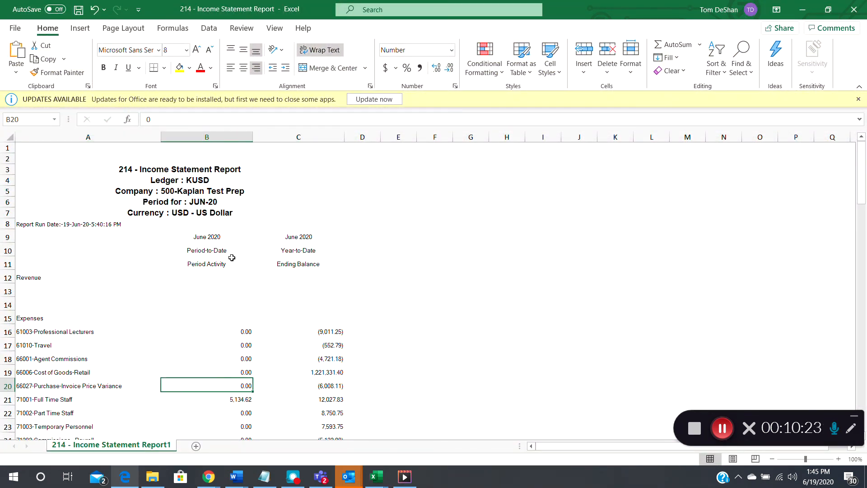
key("Down")
key("Down")
key("Down")
key("Down")
key("Down")
key("Down")
key("Down")
key("Down")
key("Down")
key("Down")
key("Down")
key("Down")
key("Down")
key("Down")
key("Down")
key("Down")
key("Down")
key("Down")
key("Down")
key("Down")
key("Down")
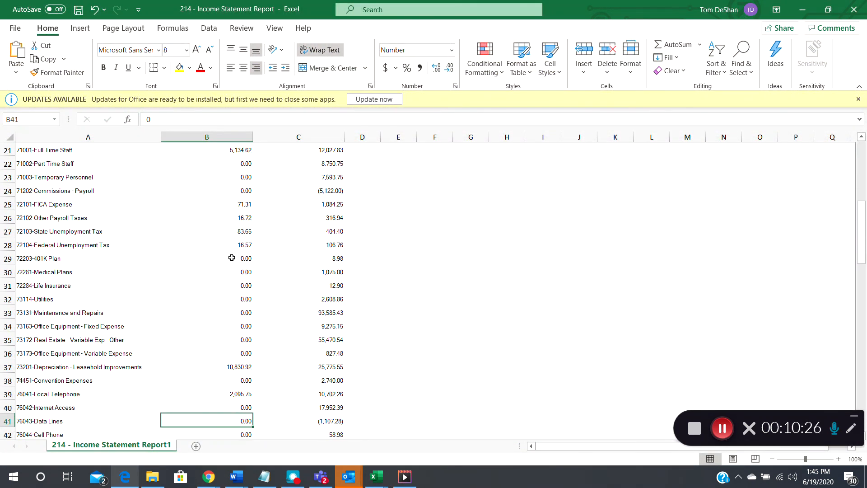
key("Page_Down")
key("Page_Down")
key("Page_Down")
key("Page_Down")
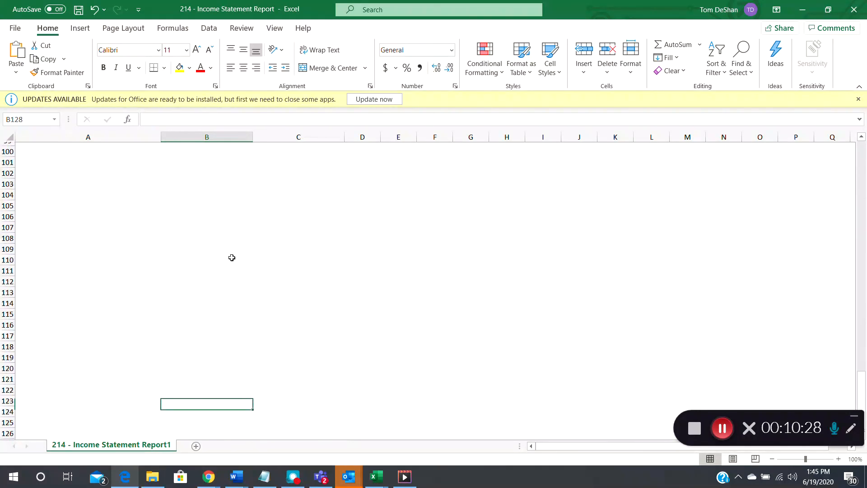
key("Page_Up")
key("Page_Up")
key("Page_Up")
key("Page_Up")
key("Page_Up")
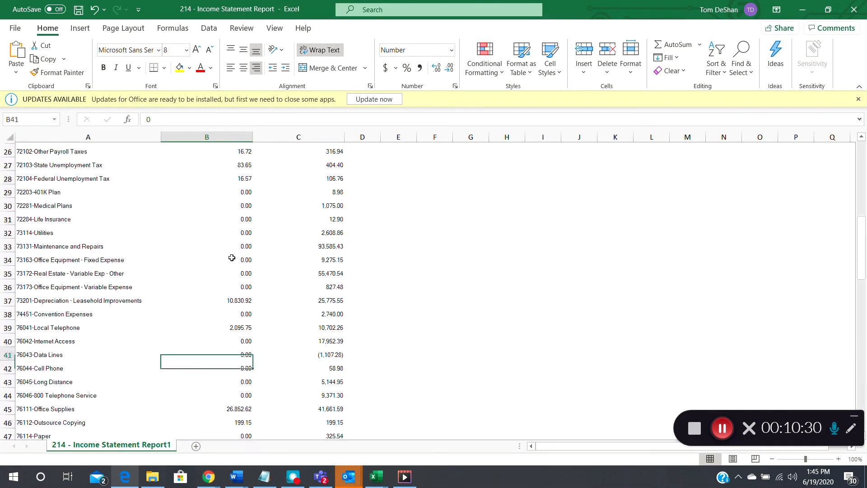